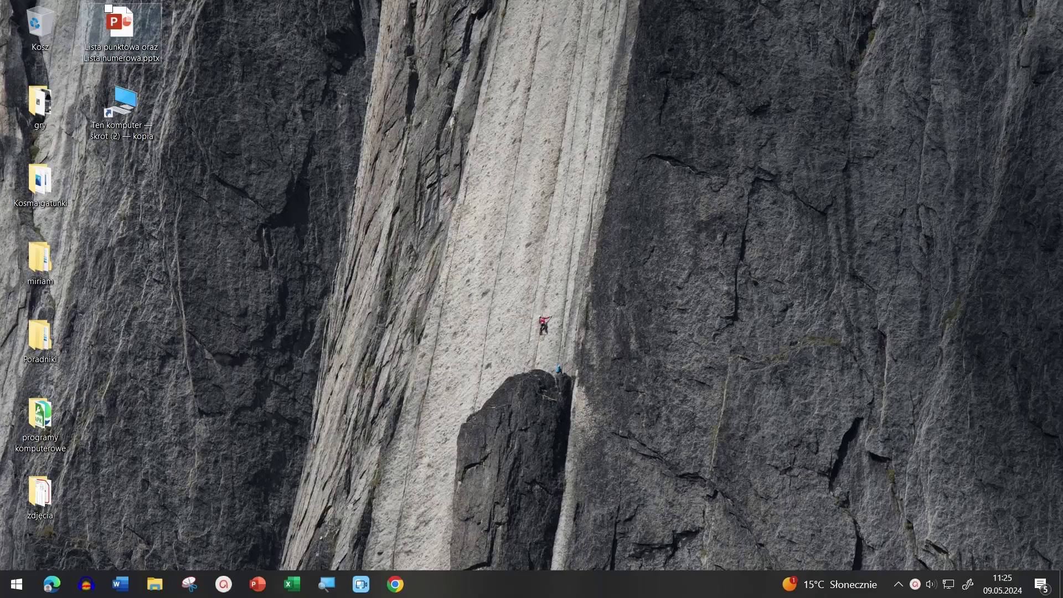
# - Open the Lista punktowa oraz Lista numerowa presentation and start editing slide 2's content box
pyautogui.doubleClick(142, 49)
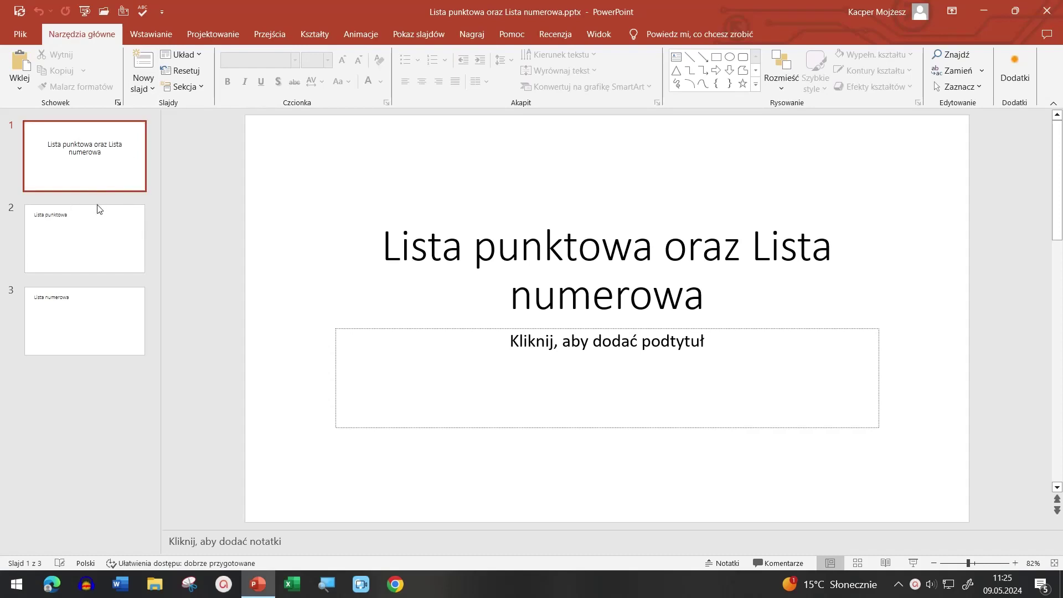
pyautogui.click(91, 230)
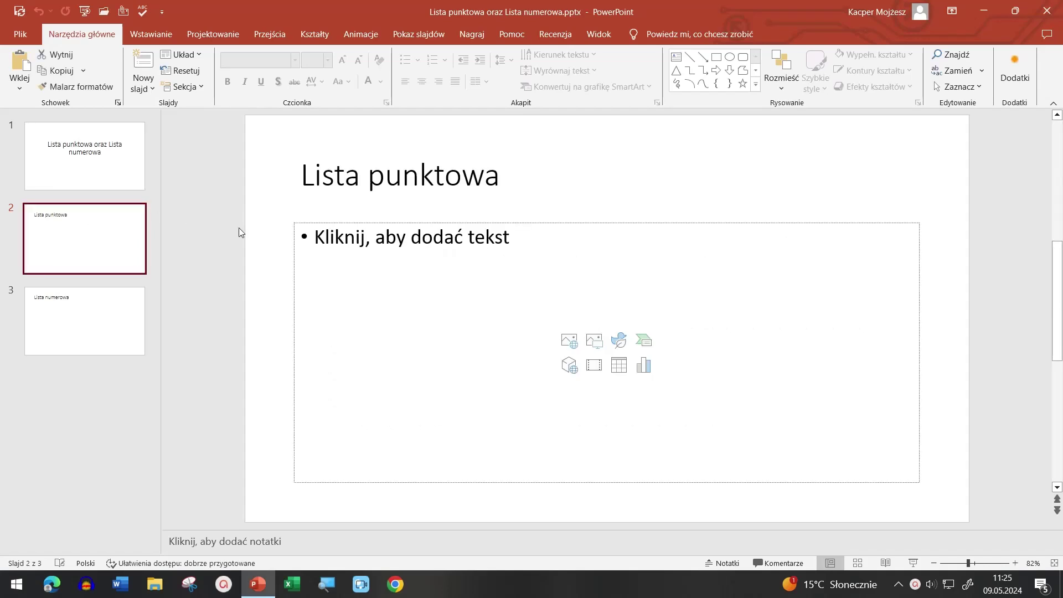
pyautogui.click(350, 259)
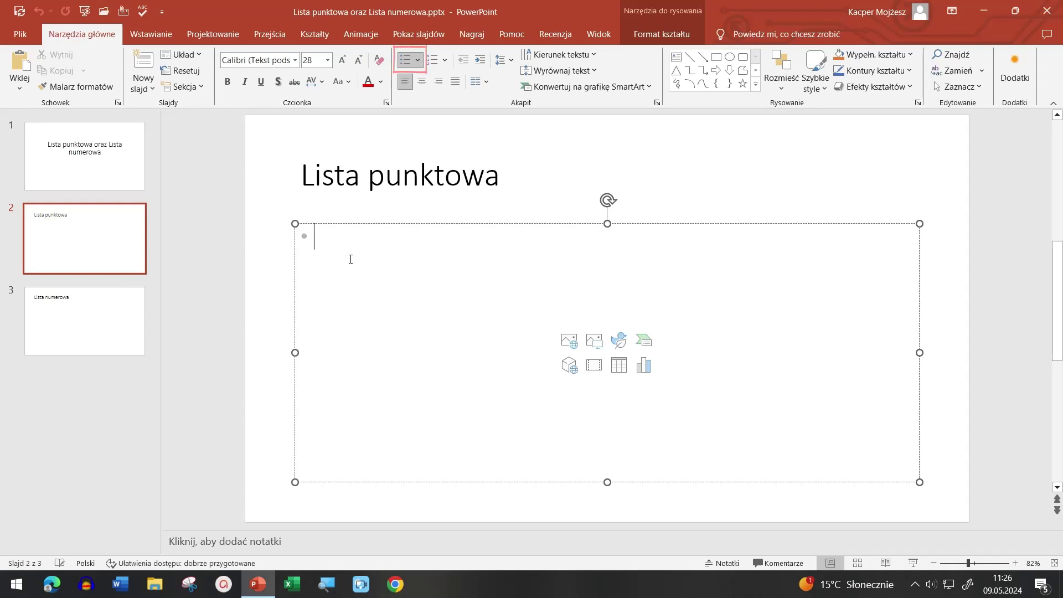
pyautogui.click(424, 60)
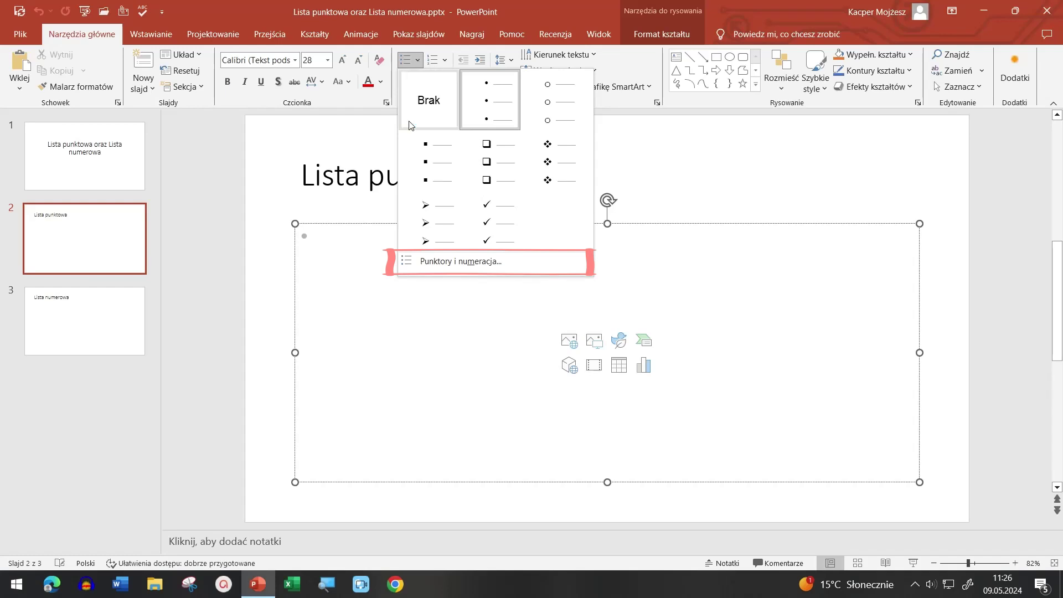
# - Choose Punkty i numeracja... from the Bullets dropdown
pyautogui.click(450, 263)
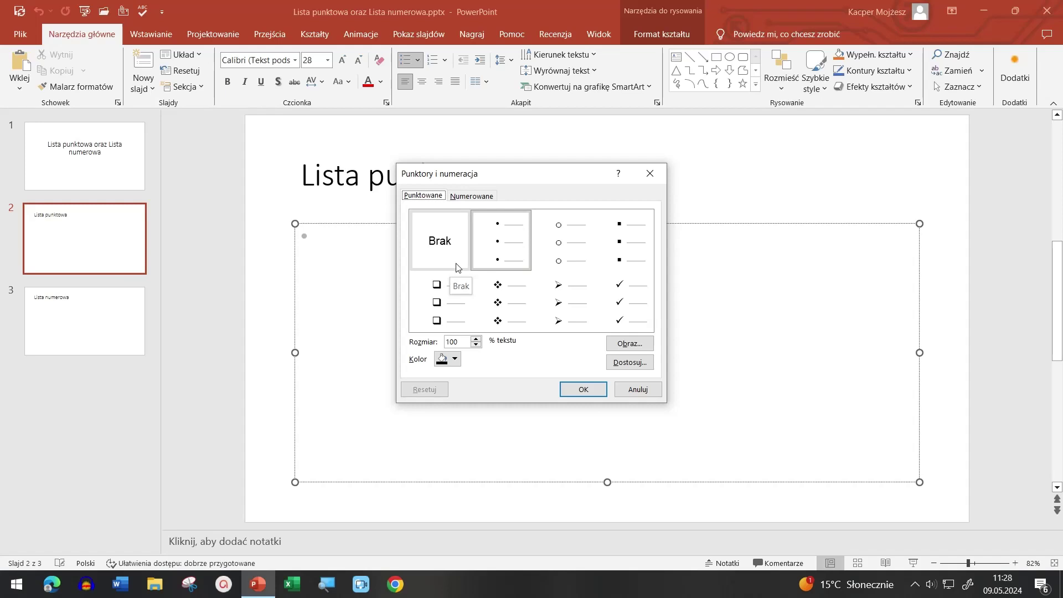
# - Pick the ∞ symbol in the Symbol dialog as the custom bullet character
pyautogui.click(623, 363)
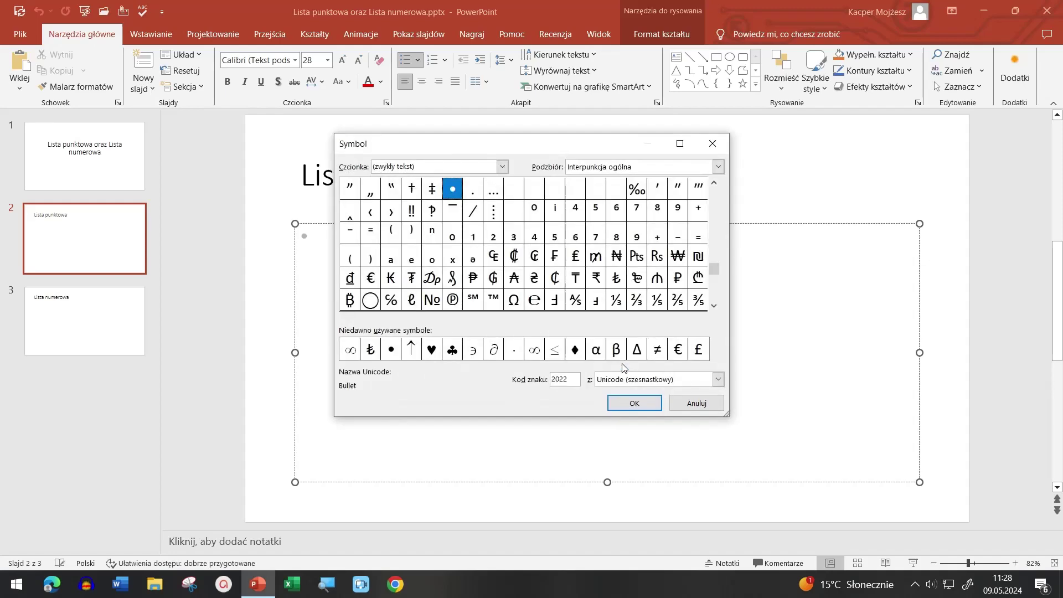
pyautogui.press('pageup')
pyautogui.press('pageup')
pyautogui.press('pageup')
pyautogui.press('pageup')
pyautogui.press('pageup')
pyautogui.press('pageup')
pyautogui.press('pageup')
pyautogui.press('pageup')
pyautogui.press('pageup')
pyautogui.press('pageup')
pyautogui.press('pageup')
pyautogui.press('pageup')
pyautogui.press('Down')
pyautogui.press('Down')
pyautogui.press('Down')
pyautogui.press('Down')
pyautogui.press('Down')
pyautogui.press('Down')
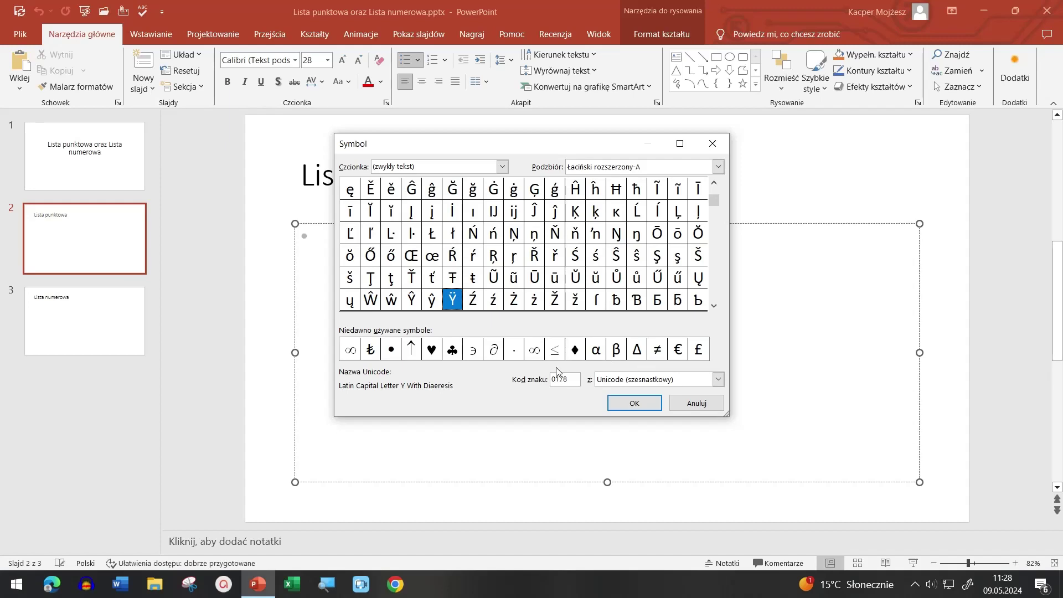
pyautogui.click(537, 352)
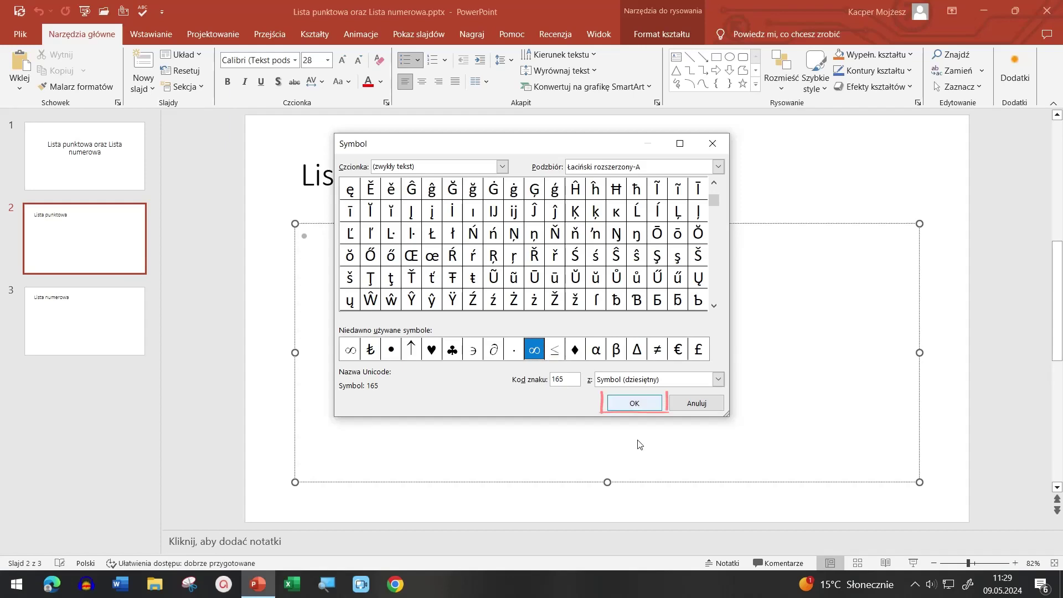
pyautogui.click(618, 410)
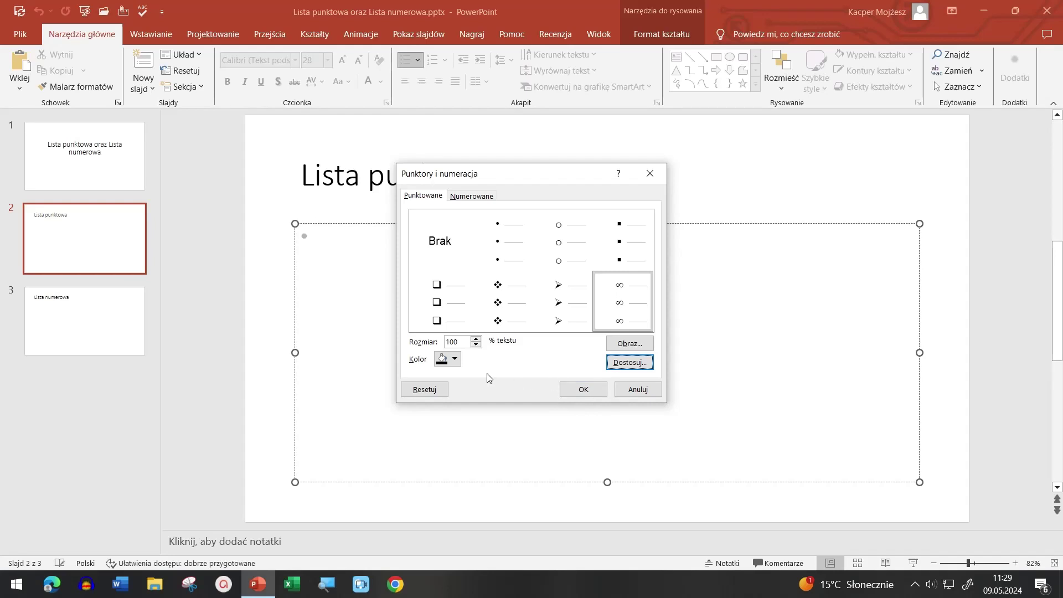
# - Set the infinity bullets to green at 150% of text size and apply them
pyautogui.click(455, 360)
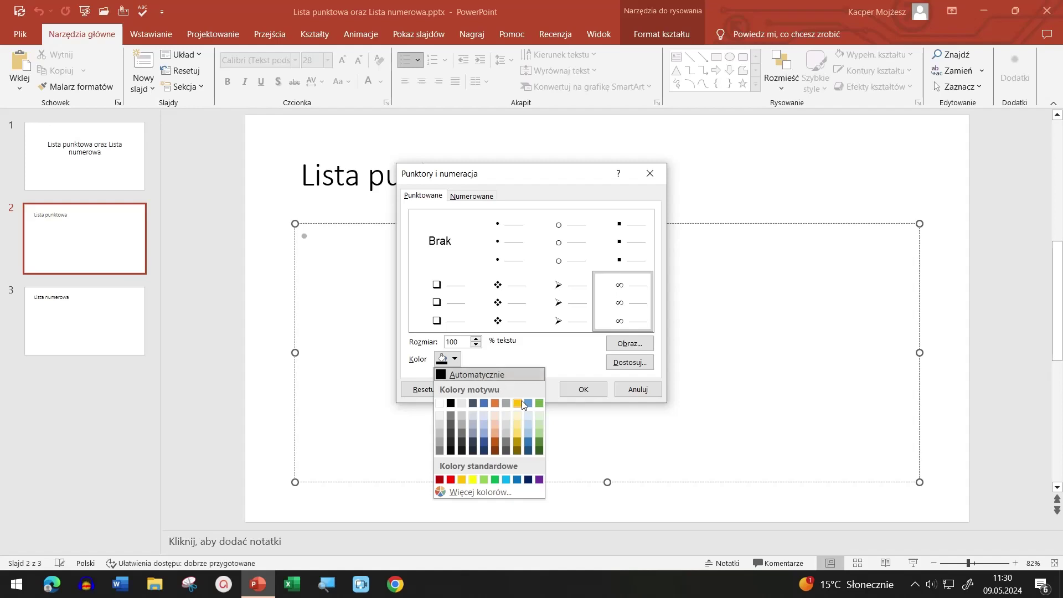
pyautogui.click(496, 479)
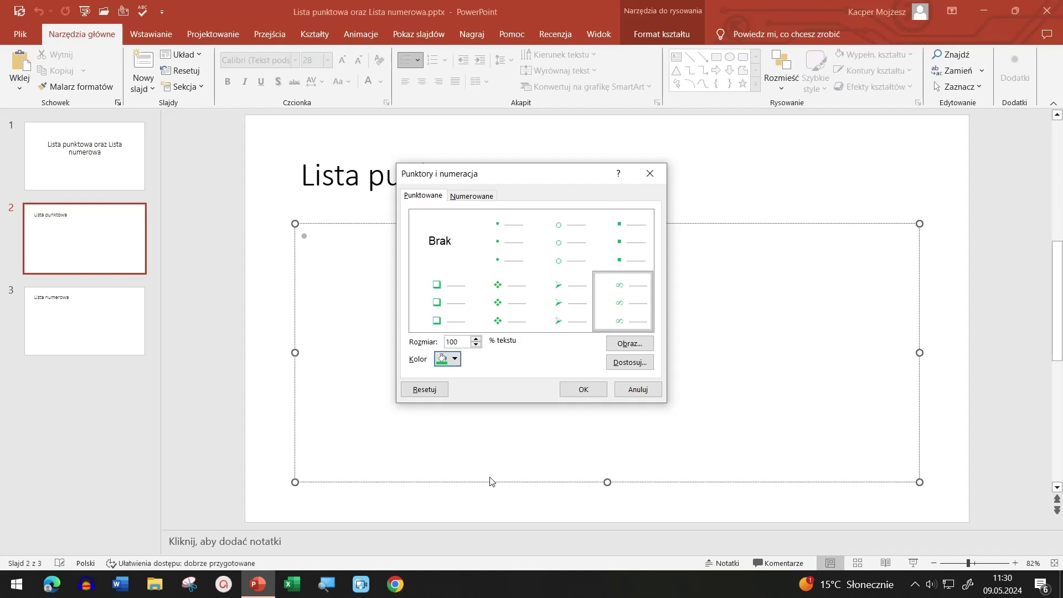
pyautogui.click(452, 341)
pyautogui.press('BackSpace')
pyautogui.press('BackSpace')
pyautogui.write('50')
pyautogui.click(577, 388)
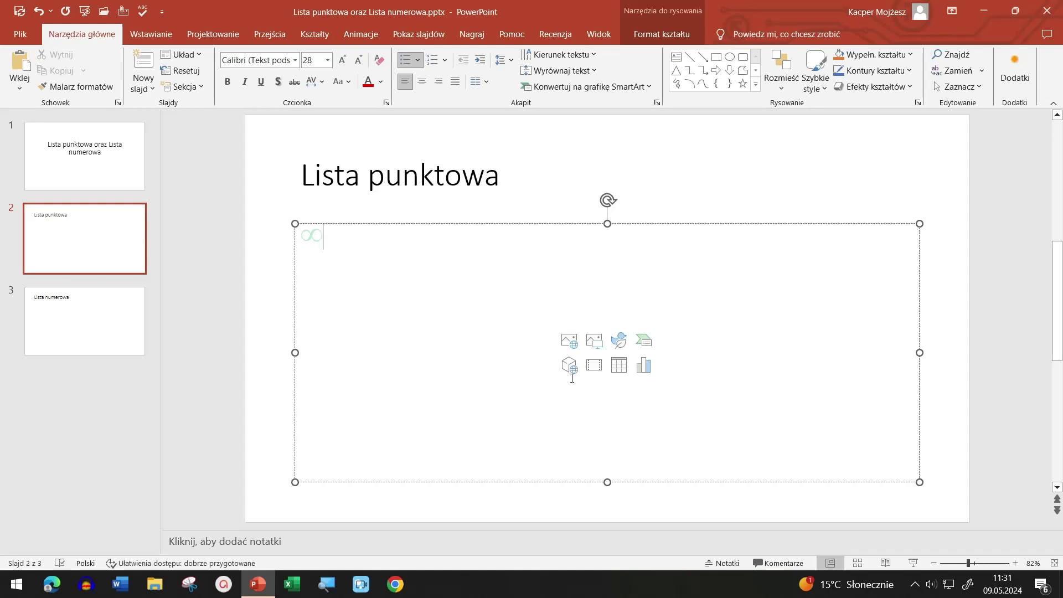
# - List Hamulec, Hak, Hamak, Hel and Hotel as bullets, then go to slide 3's content box
pyautogui.write('Ha')
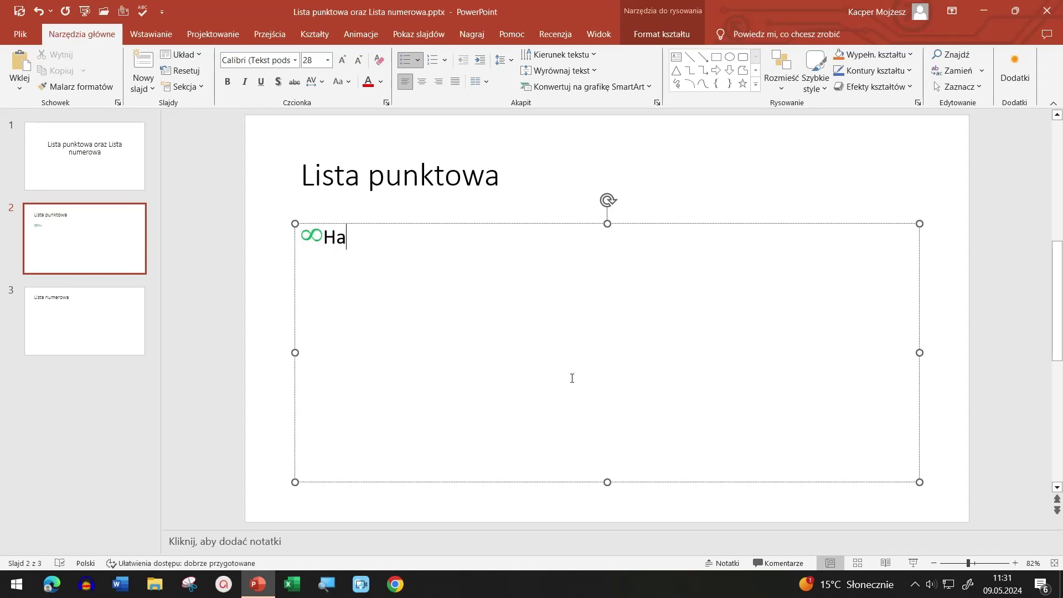
pyautogui.write('mule')
pyautogui.write('c')
pyautogui.press('Return')
pyautogui.write('h')
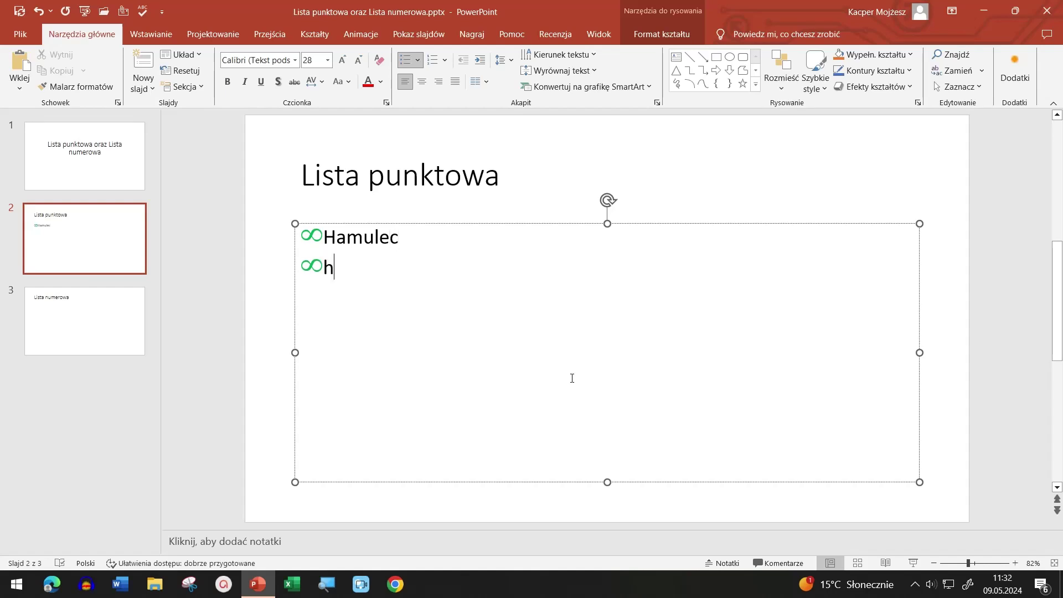
pyautogui.write('ak')
pyautogui.press('Return')
pyautogui.write('hamak')
pyautogui.press('Return')
pyautogui.write('hel')
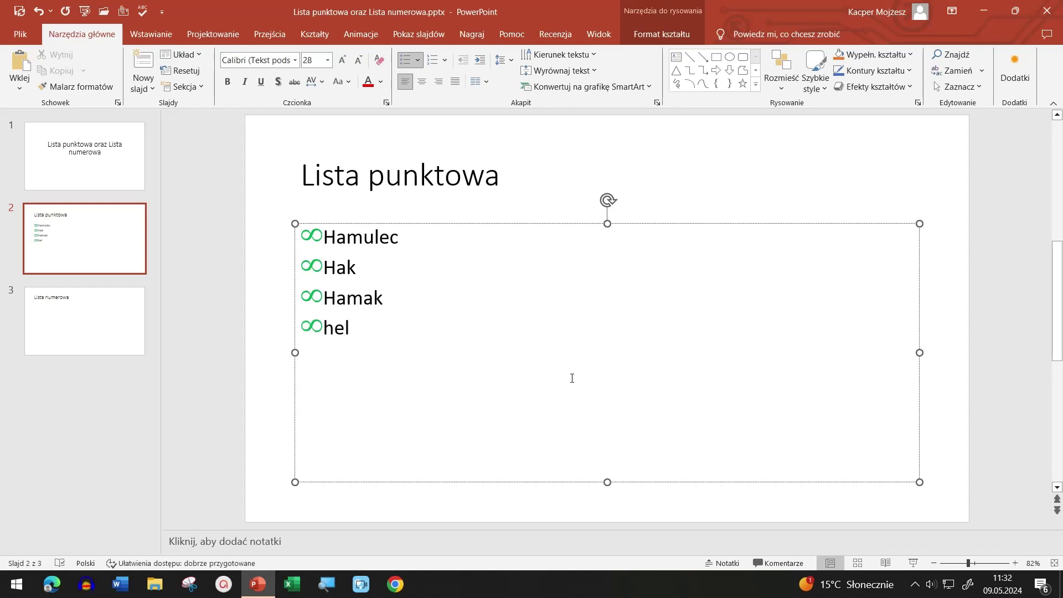
pyautogui.press('Return')
pyautogui.write('ho')
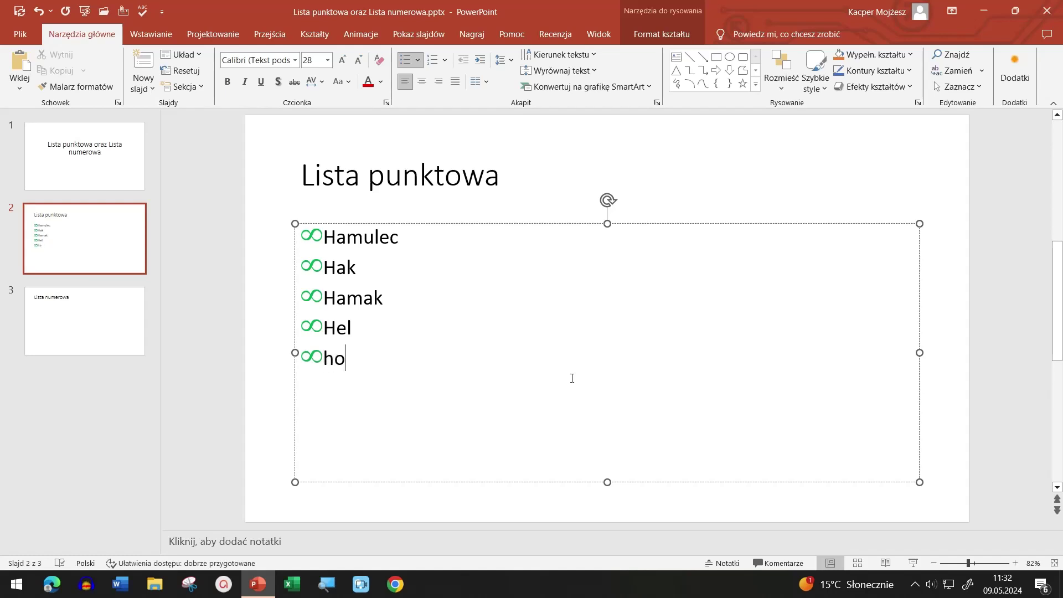
pyautogui.write('tel')
pyautogui.press('Return')
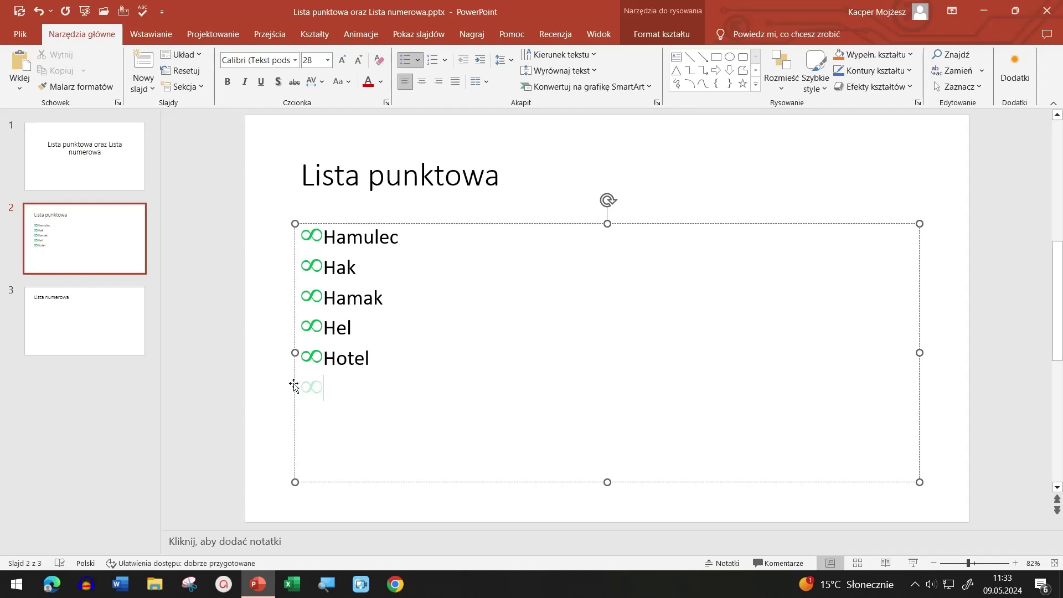
pyautogui.click(143, 325)
pyautogui.click(343, 303)
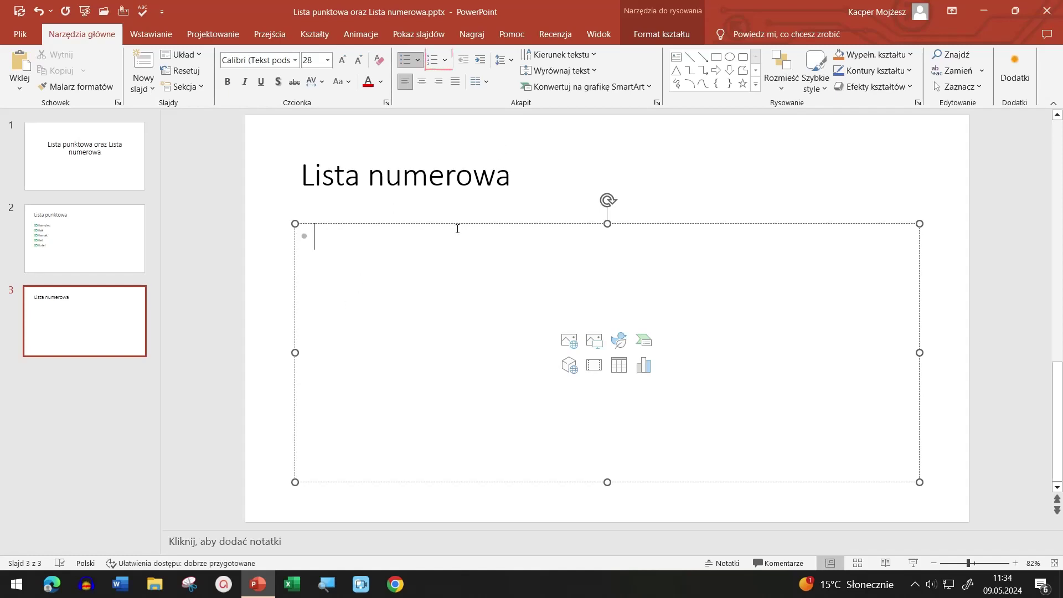
# - Open Punktory i numeracja from the Numbering dropdown on slide 3 and select the 1. 2. 3. style
pyautogui.click(445, 244)
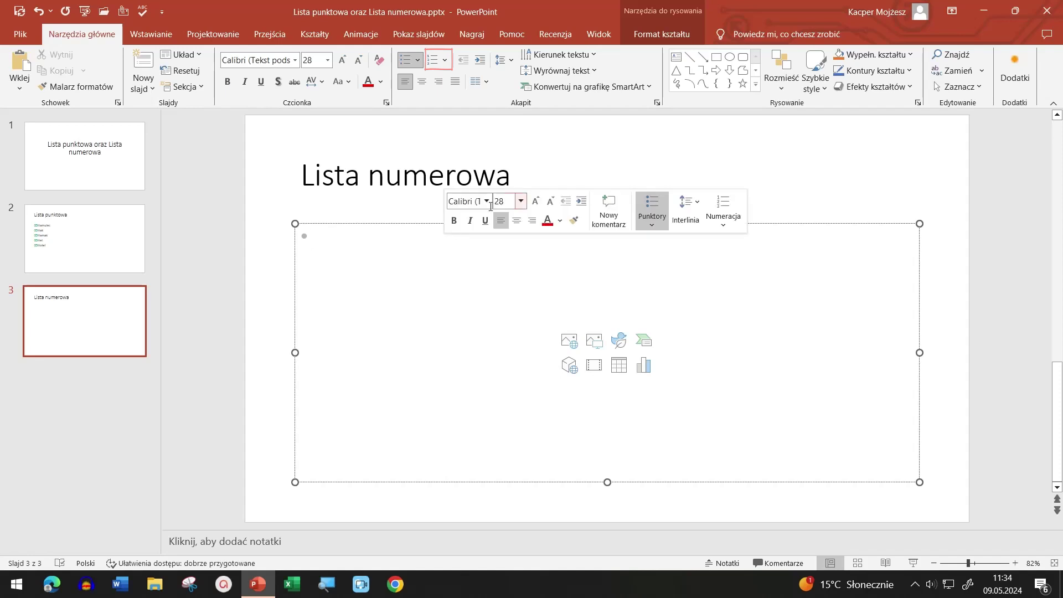
pyautogui.click(446, 63)
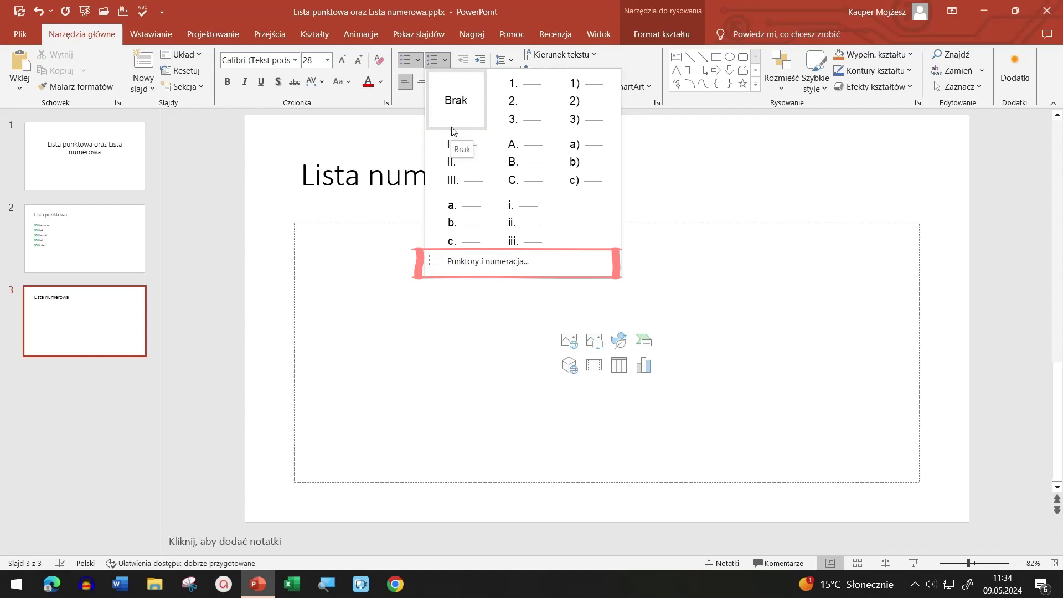
pyautogui.click(481, 258)
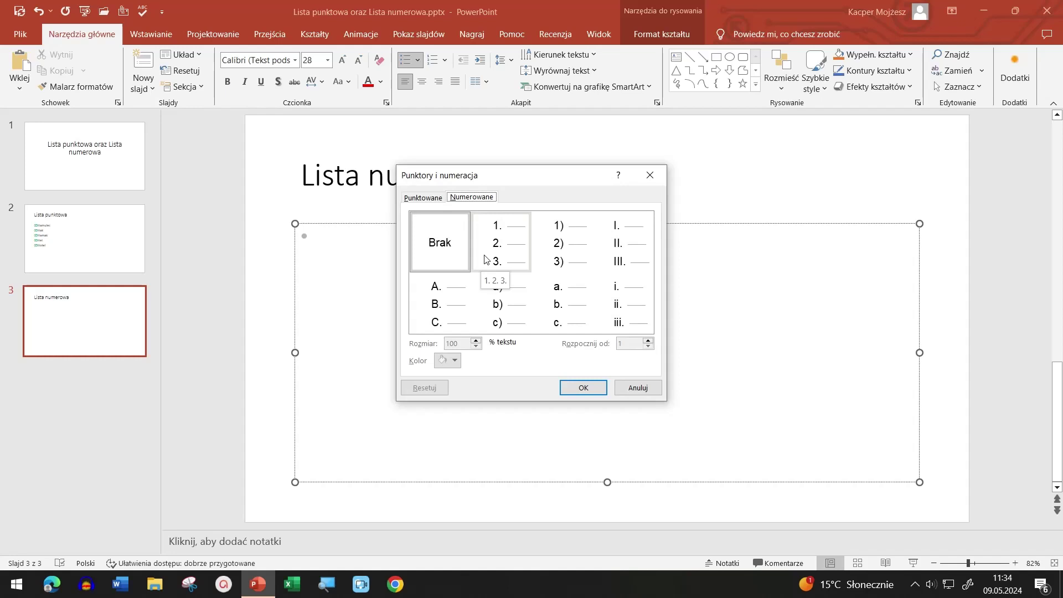
pyautogui.click(485, 259)
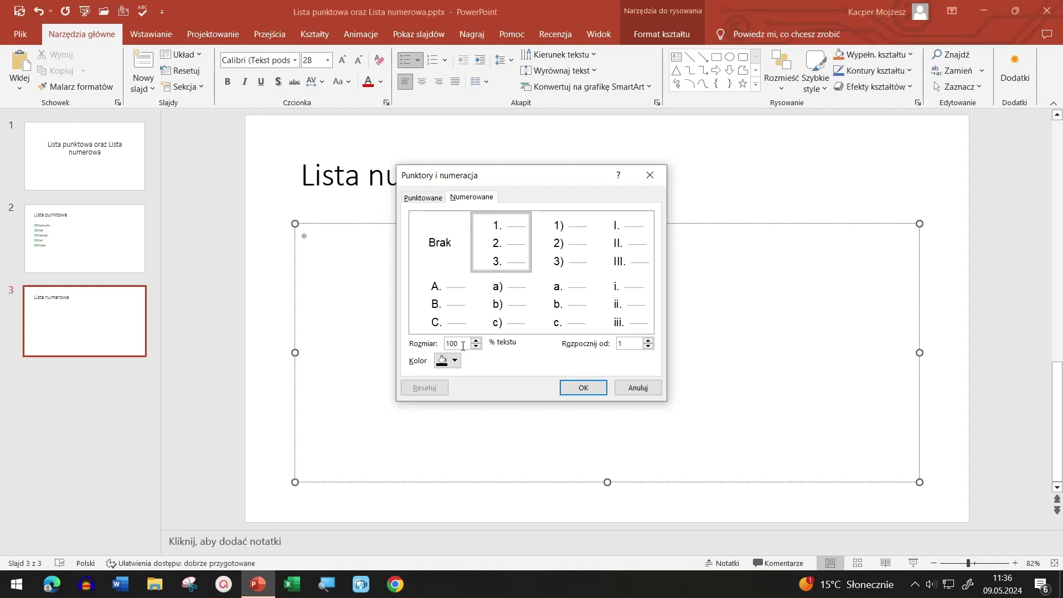
# - Set the number size to 210% of the text
pyautogui.moveTo(458, 343); pyautogui.dragTo(447, 342)
pyautogui.write('21')
pyautogui.click(446, 365)
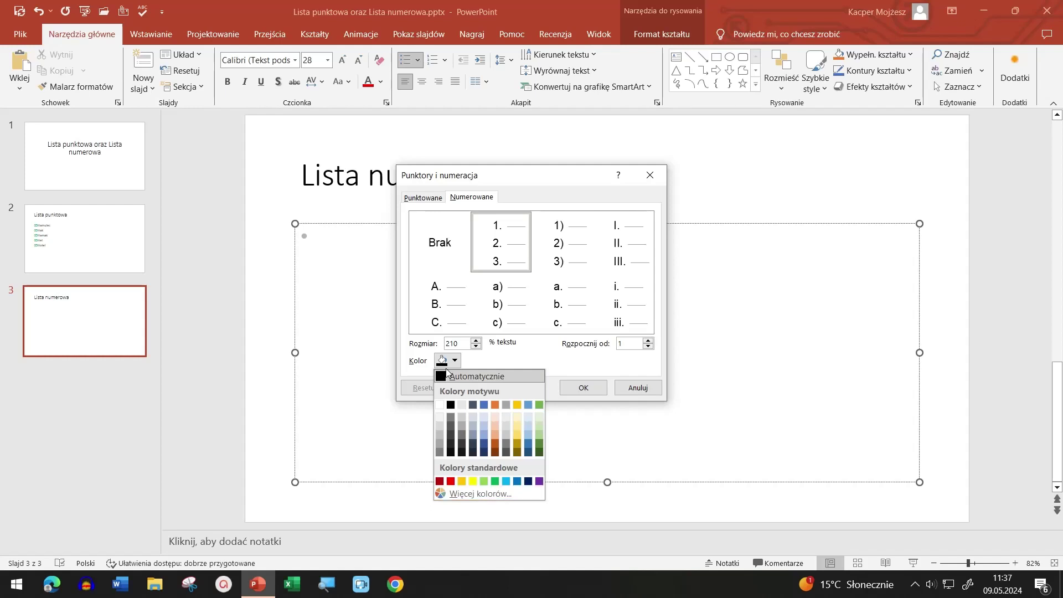
# - Make the numbers red, start the numbering at 10, and apply the settings
pyautogui.click(450, 481)
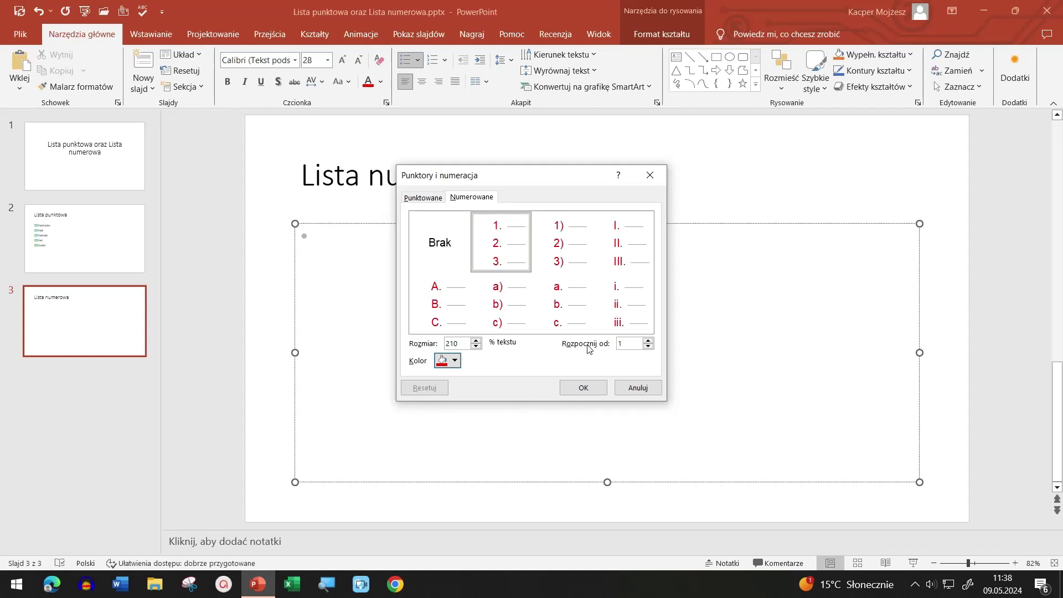
pyautogui.click(626, 341)
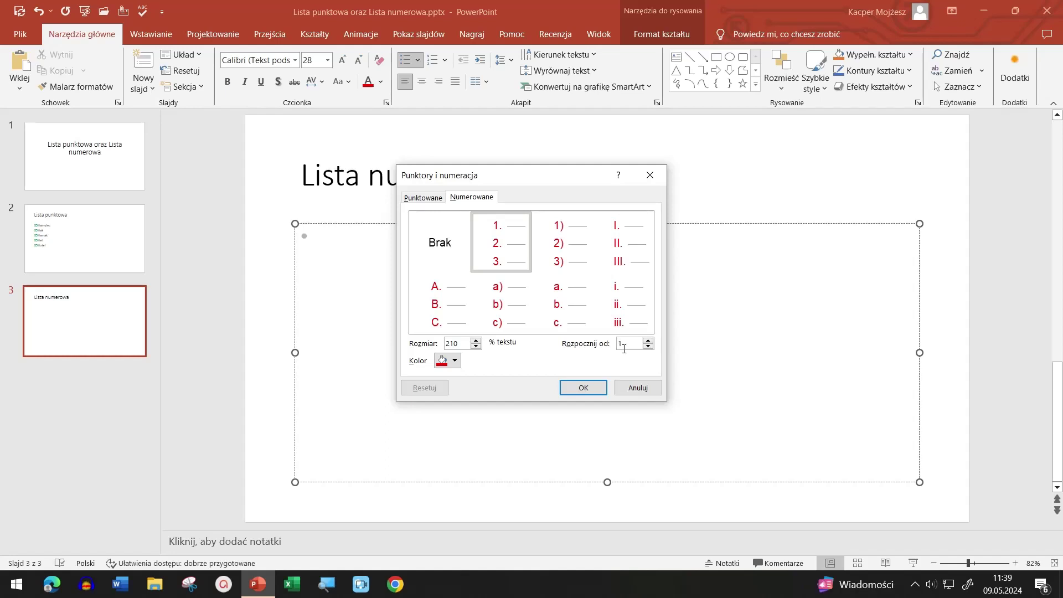
pyautogui.write('0')
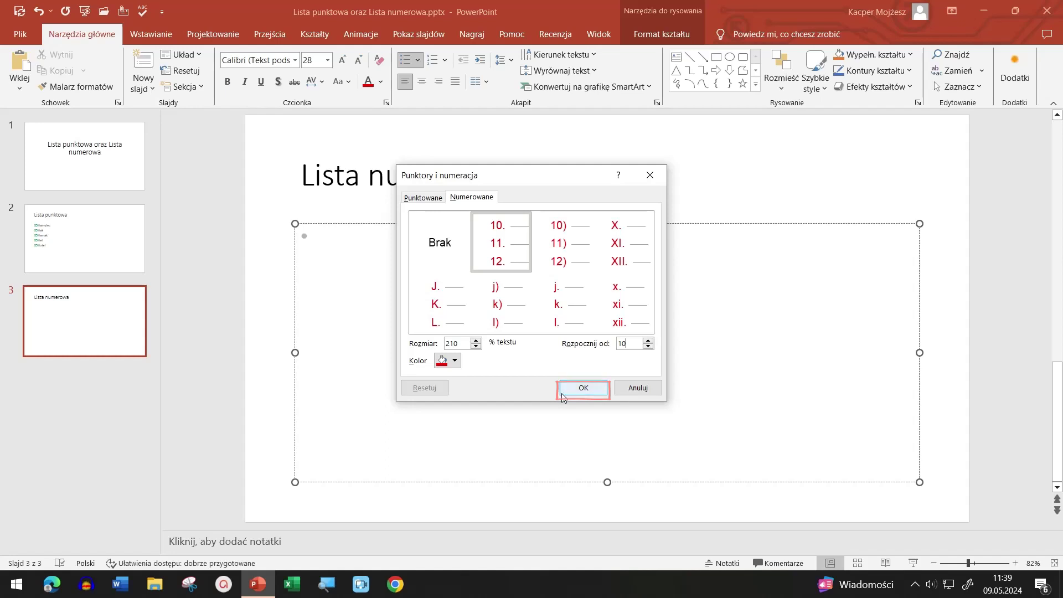
pyautogui.click(563, 392)
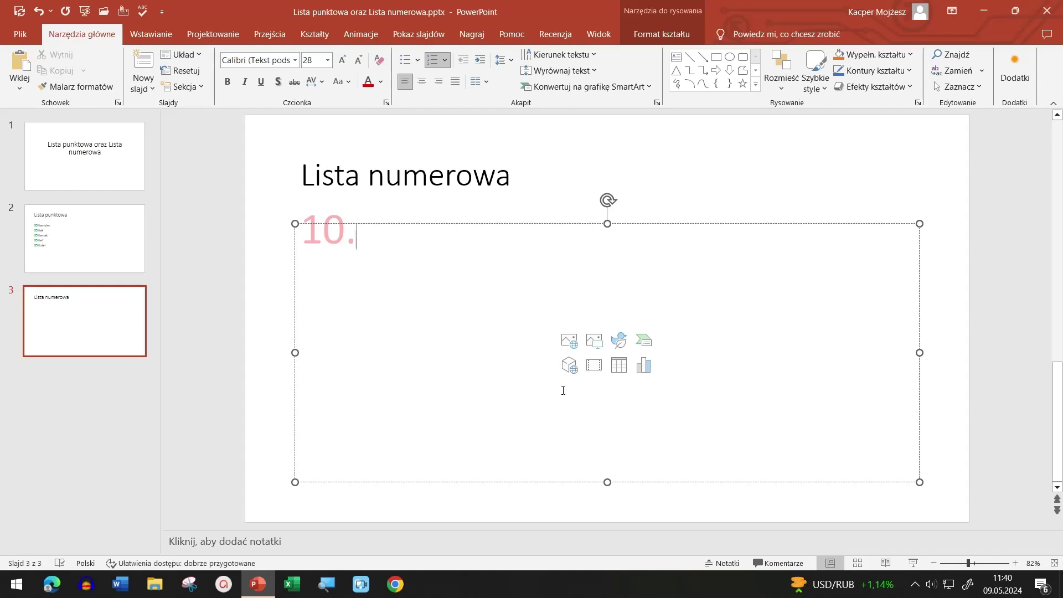
# - Enter Wahadło, Waliska, Warzywa, Woda and Waga as items 10–14, then close PowerPoint
pyautogui.write('waha')
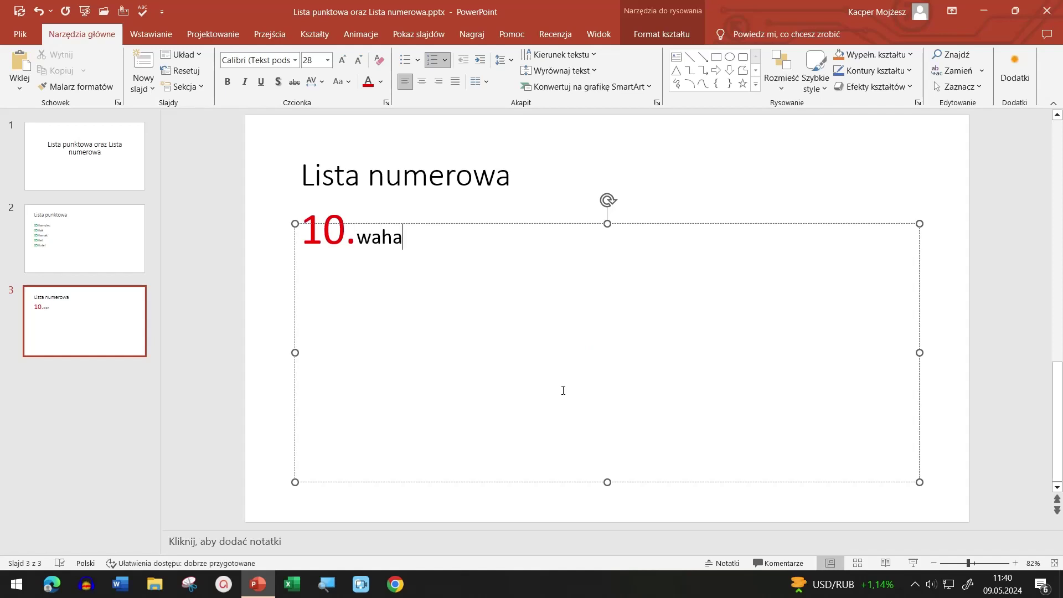
pyautogui.write('dł')
pyautogui.write('o')
pyautogui.press('Return')
pyautogui.write('wali')
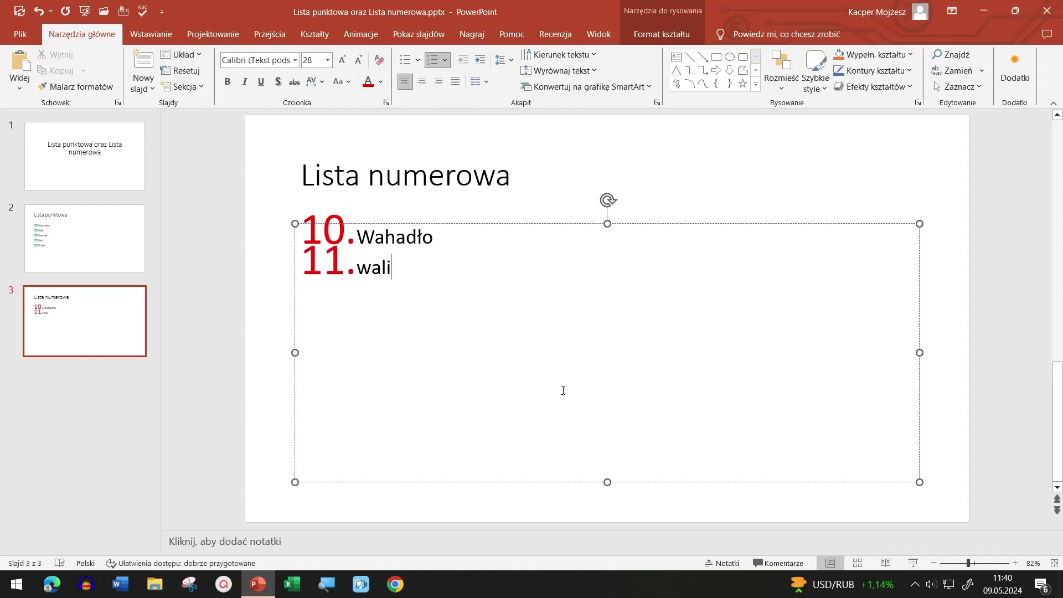
pyautogui.write('s')
pyautogui.write('ka')
pyautogui.press('Return')
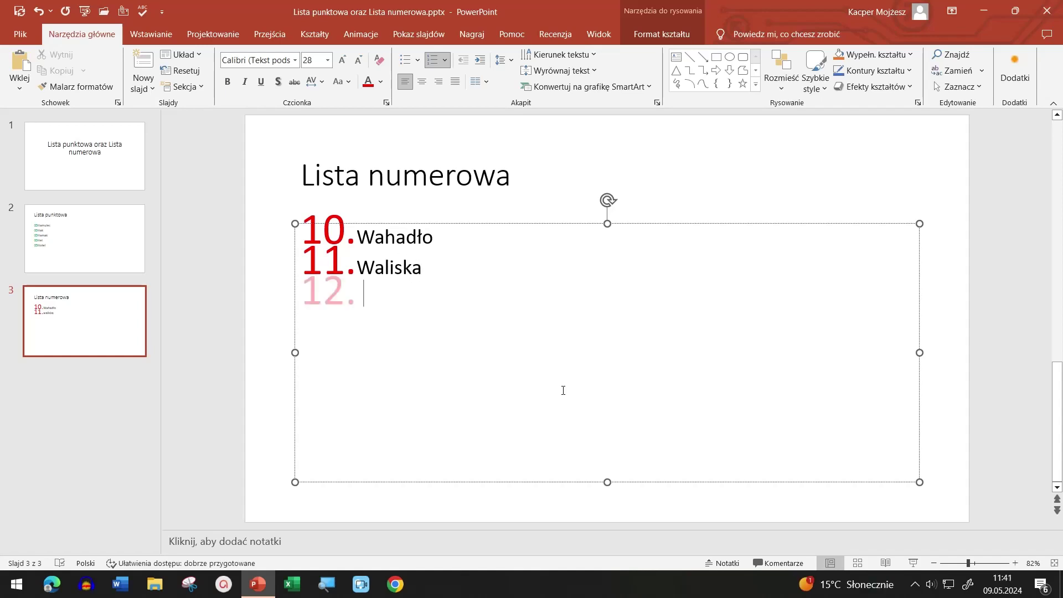
pyautogui.write('warzywa')
pyautogui.press('Return')
pyautogui.write('woda')
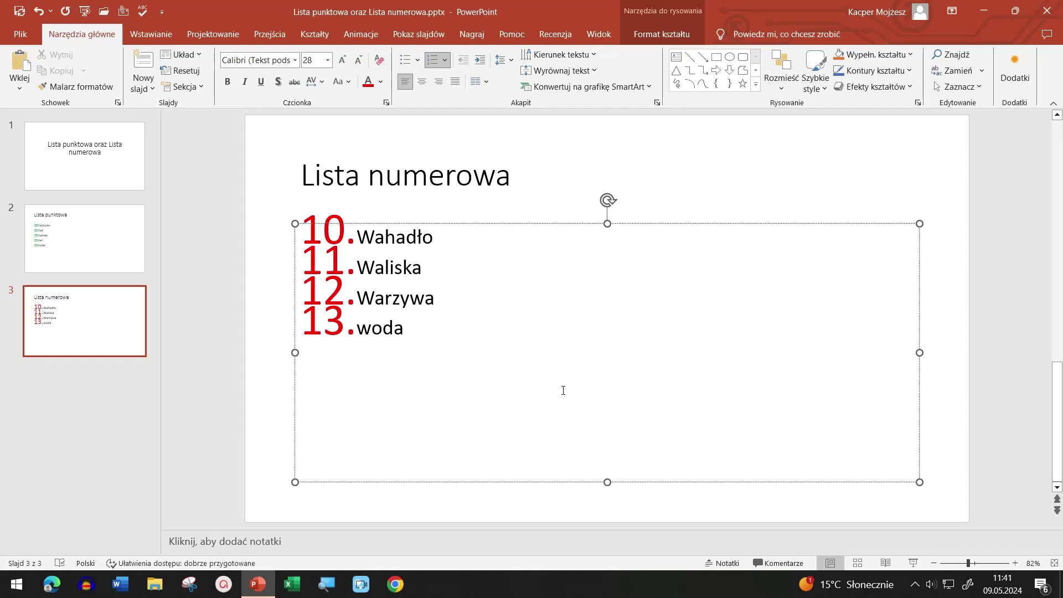
pyautogui.press('Return')
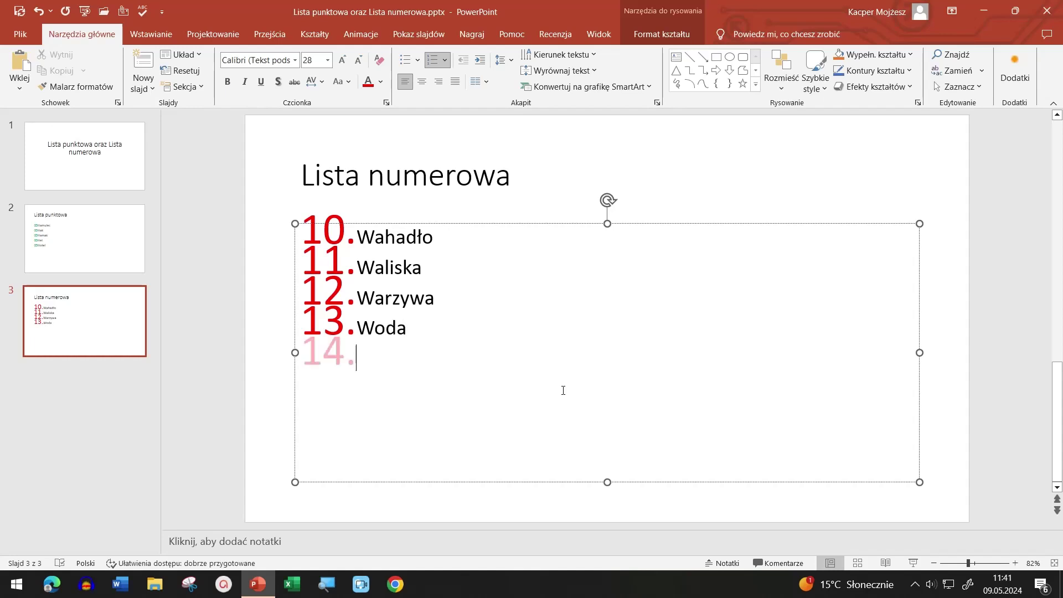
pyautogui.write('waga')
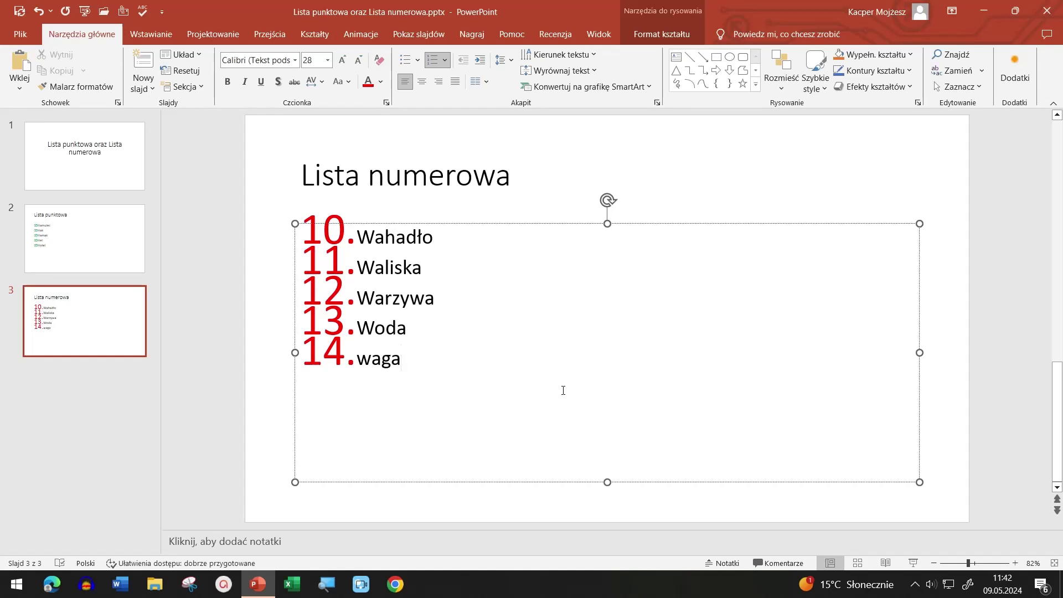
pyautogui.press('Return')
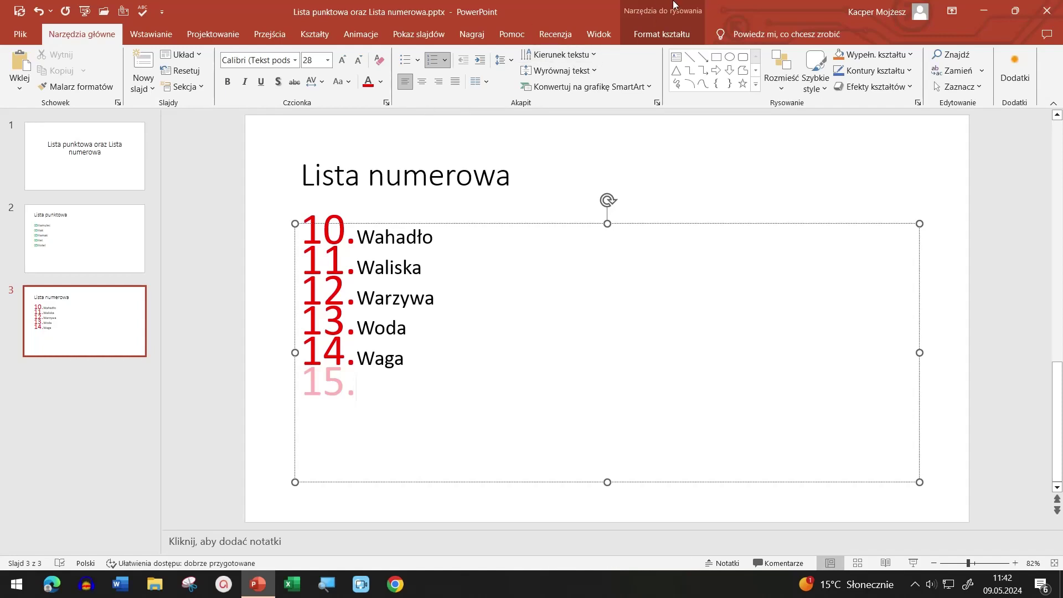
pyautogui.click(1042, 13)
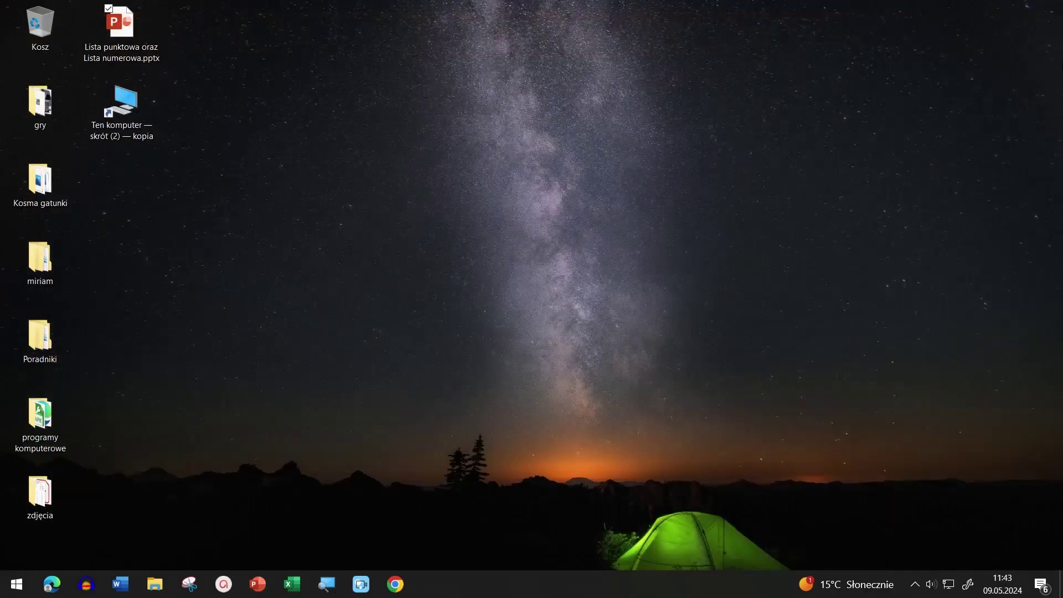